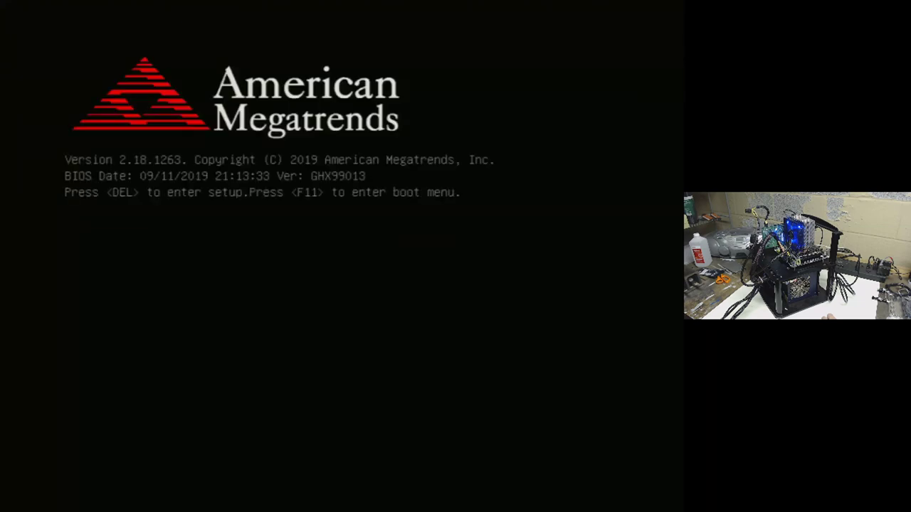
- Enter the BIOS setup and review the BIOS, memory, date and time information
key(Delete)
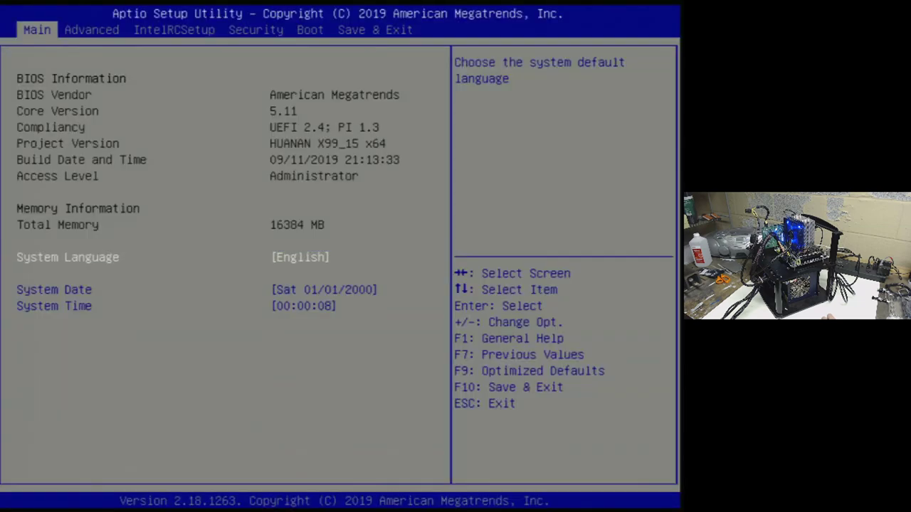
key(Down)
key(Down)
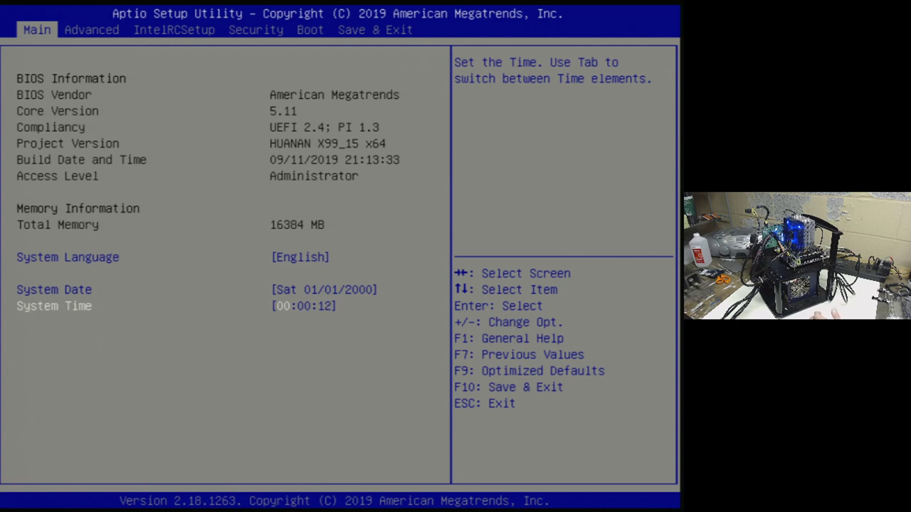
key(Up)
key(Up)
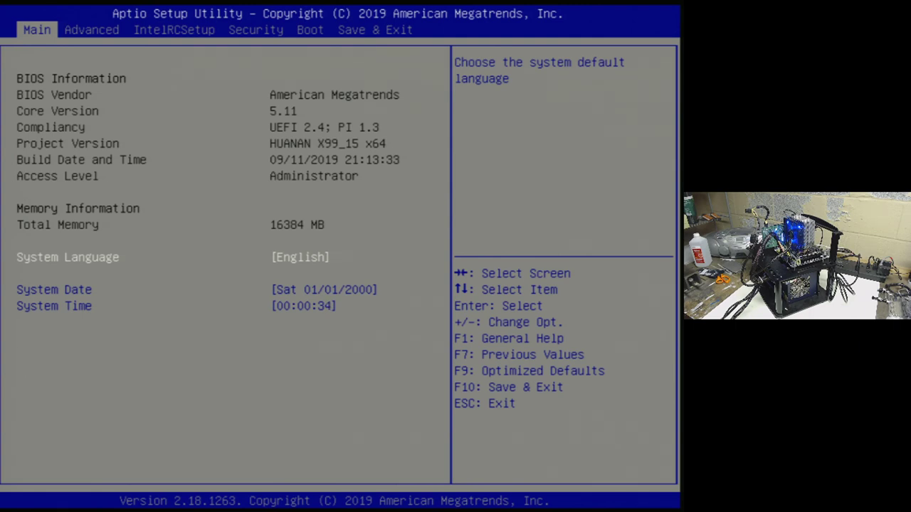
- Examine the ACPI Settings for auto configuration, hibernation and sleep state
key(Right)
key(Return)
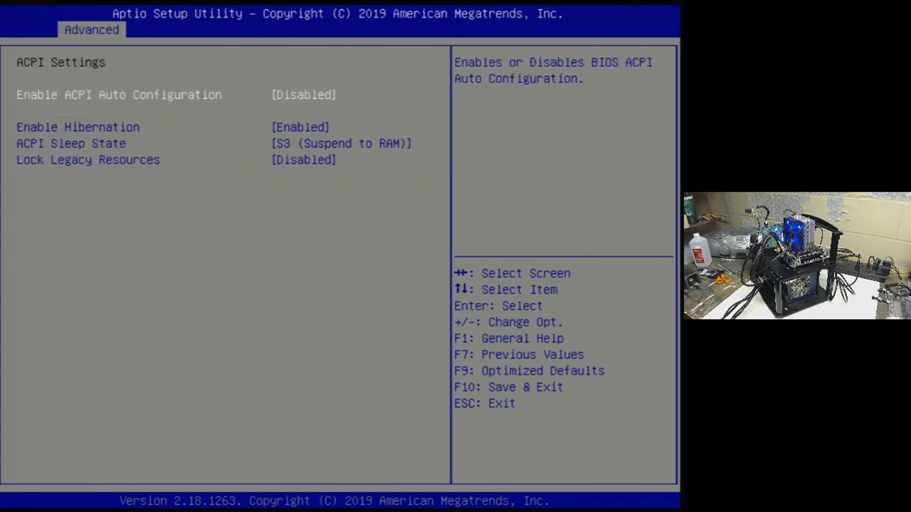
key(Escape)
- Examine the PC health status in the Hardware Monitor, including fan control, temperatures and voltages
key(Down)
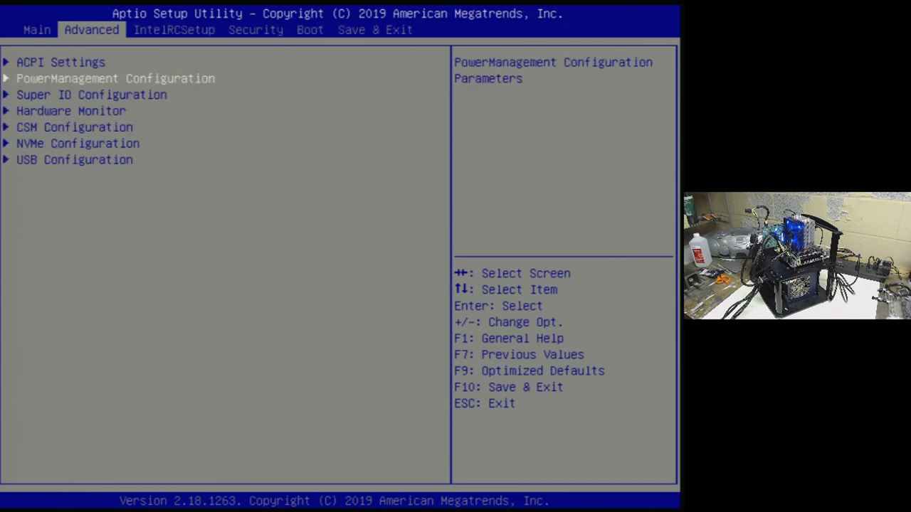
key(Down)
key(Down)
key(Down)
key(Up)
key(Return)
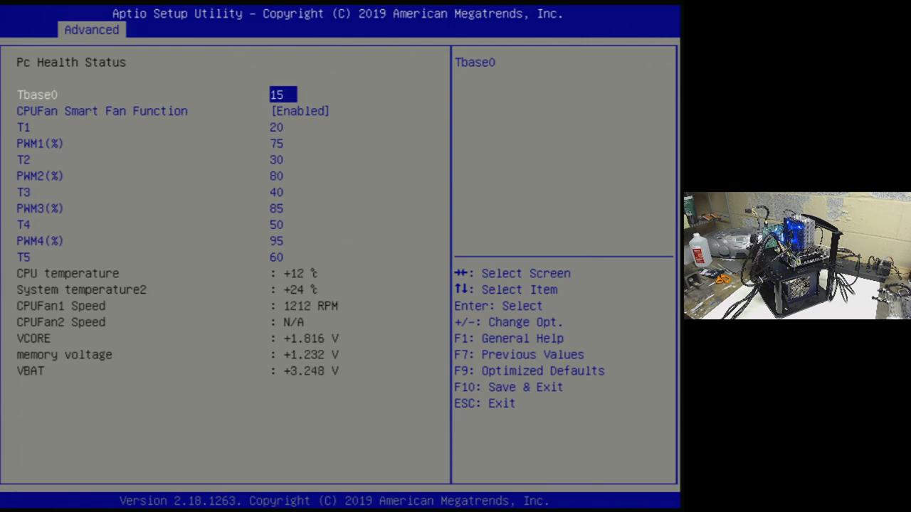
key(Escape)
- Examine the Memory Configuration of the integrated memory controller in IntelRCSetup
key(Down)
key(Right)
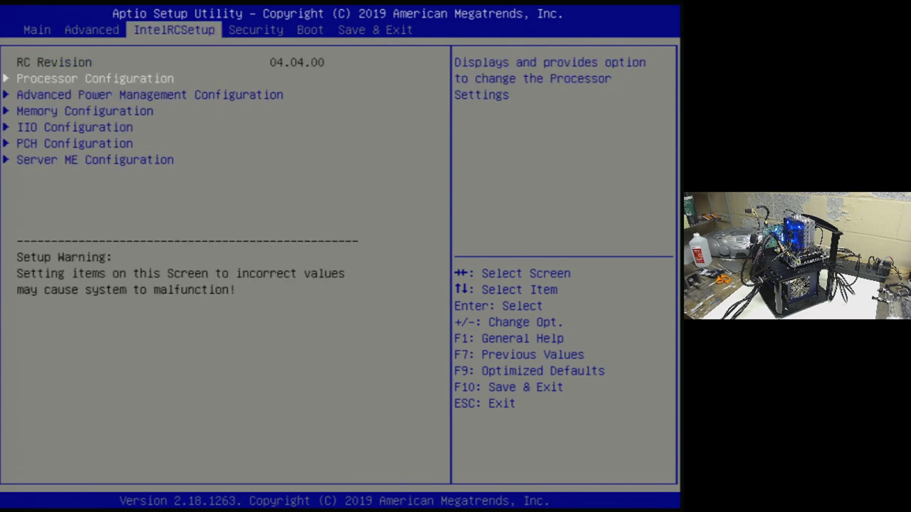
key(Down)
key(Down)
key(Return)
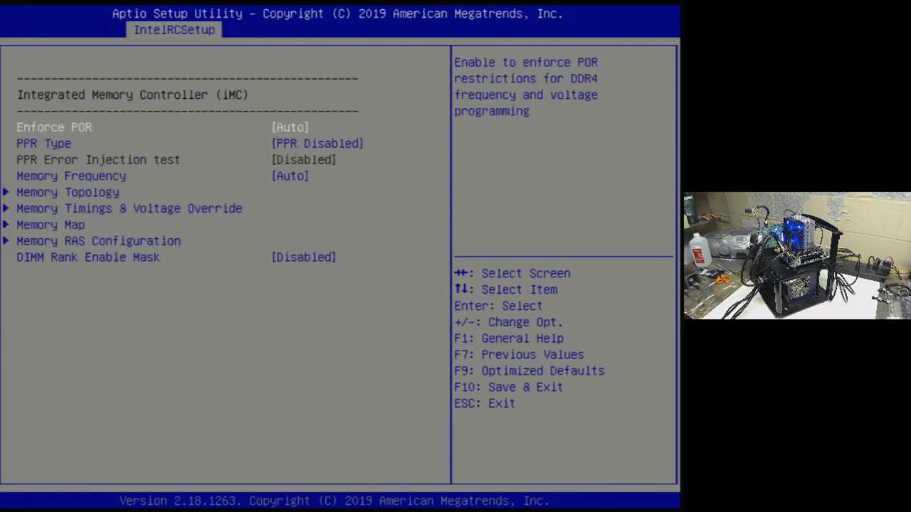
key(Escape)
- Examine the Processor Configuration for CPU details, Hyper-Threading and the other processor features
key(Up)
key(Up)
key(Return)
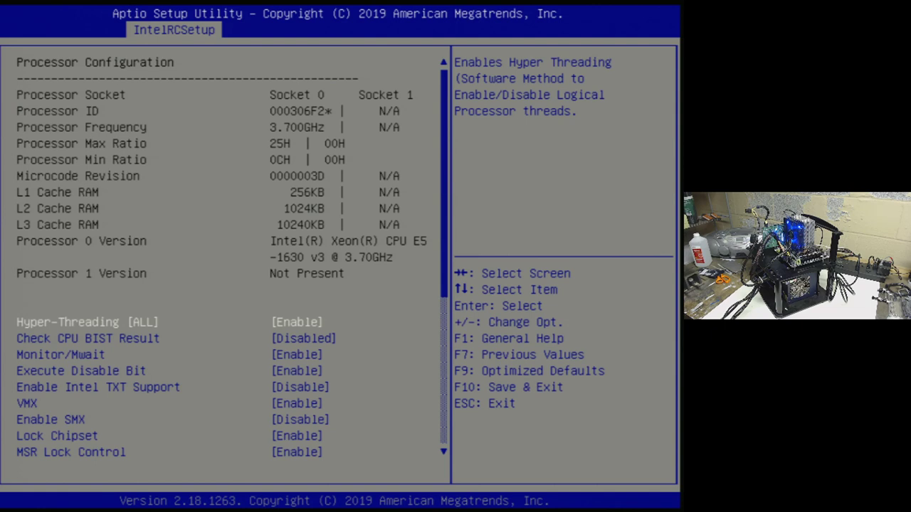
key(Escape)
- Look over the Security, Boot and Save & Exit pages
key(Right)
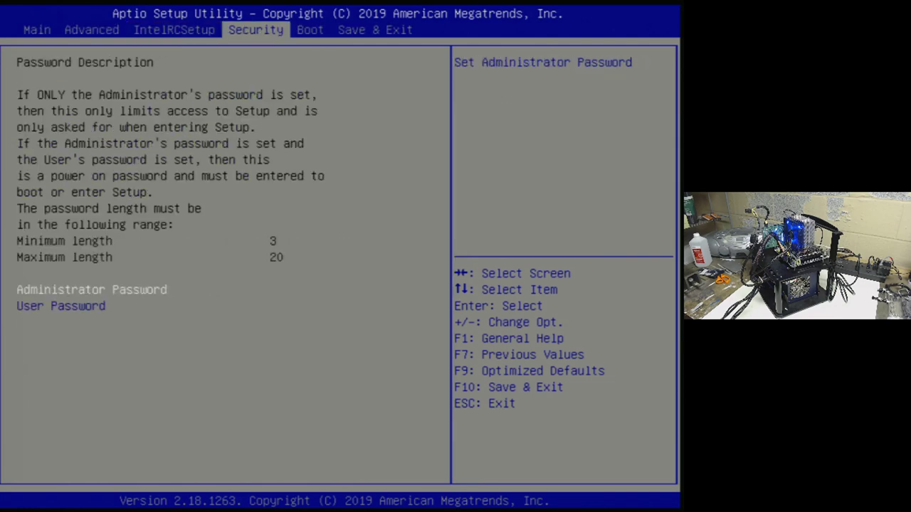
key(Right)
key(Right)
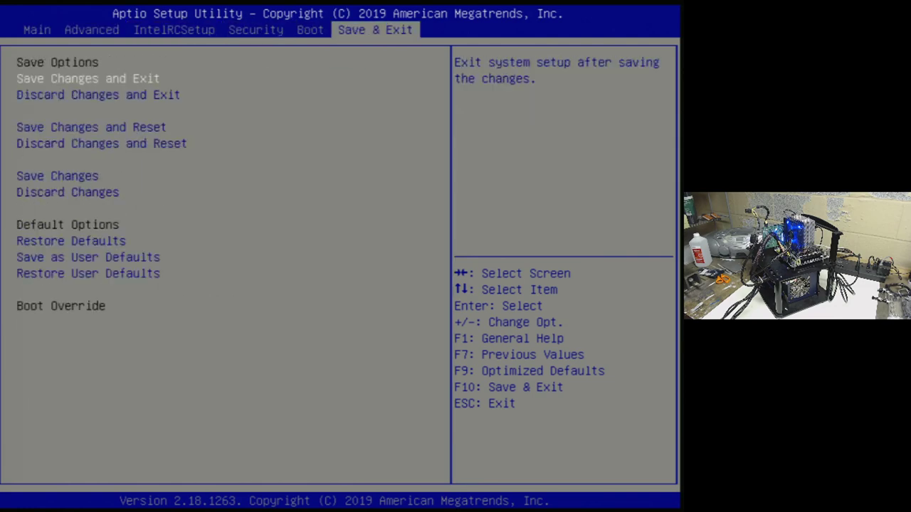
- Return to IntelRCSetup and look through its configuration categories down to Server ME Configuration
key(Left)
key(Left)
key(Left)
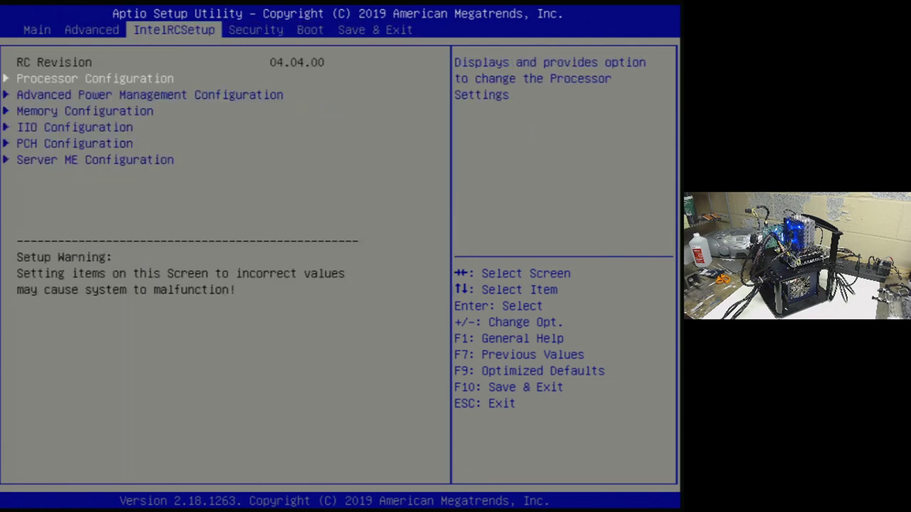
key(Down)
key(Down)
key(Down)
key(Down)
key(Down)
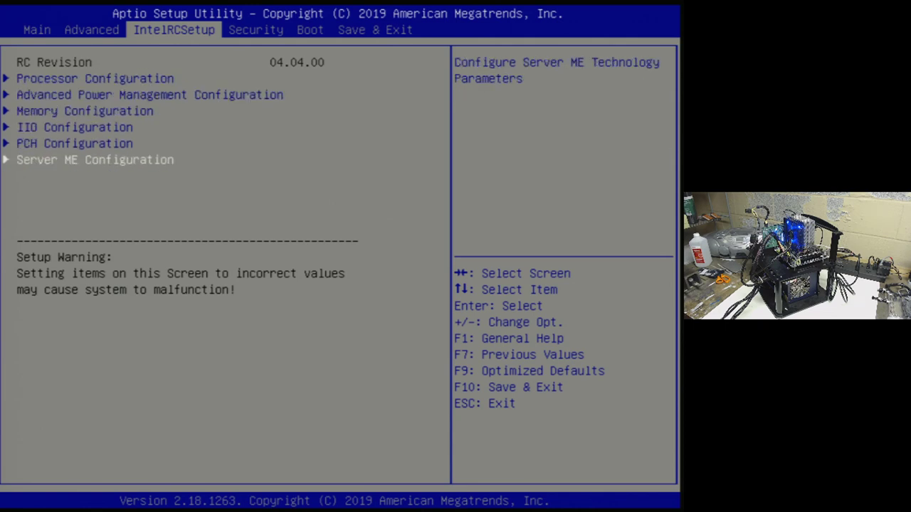
- Examine the Boot Configuration options and the boot option priorities
key(Right)
key(Right)
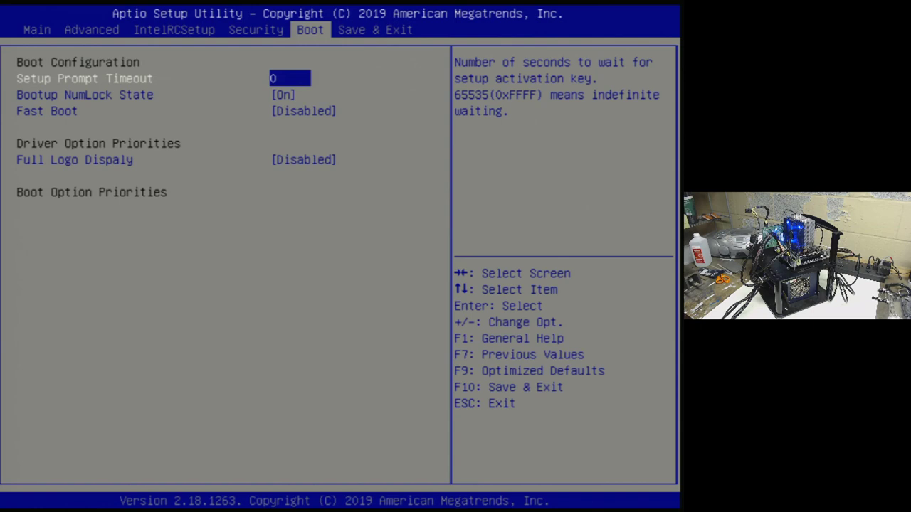
key(Down)
key(Down)
key(Down)
key(Down)
- Save the configuration and exit the setup, confirming with Yes
key(Right)
key(Right)
key(Left)
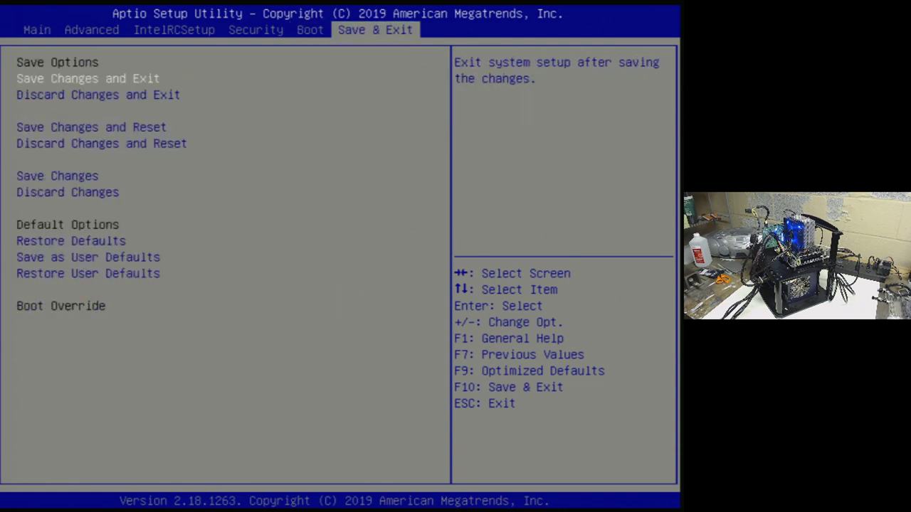
key(Return)
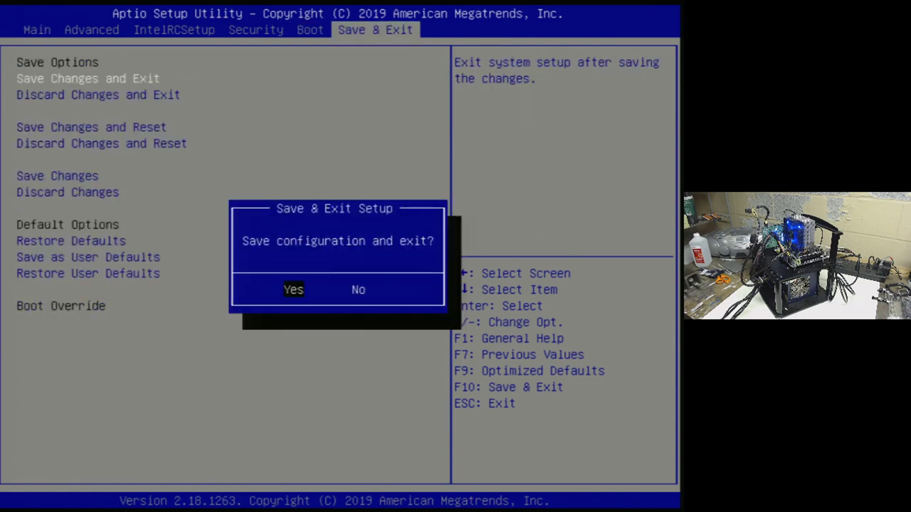
key(Return)
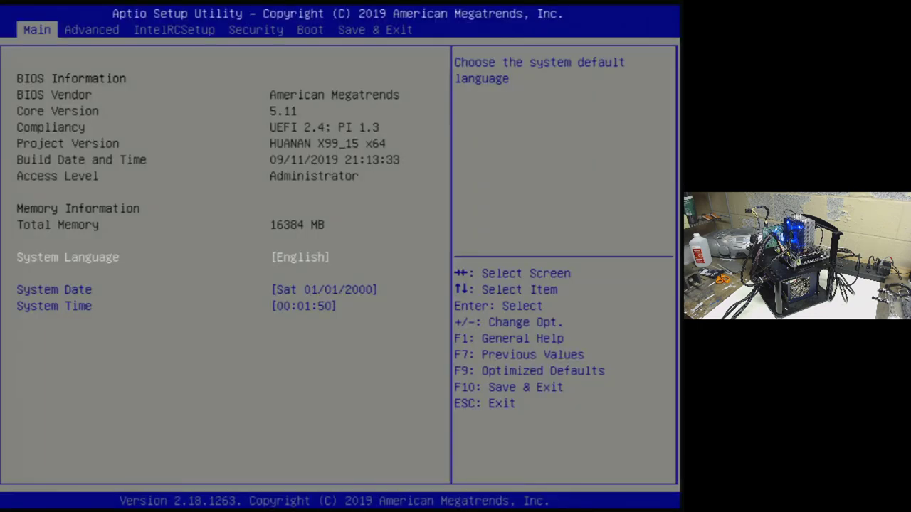
- Examine the Super IO Configuration among the Advanced settings
key(Right)
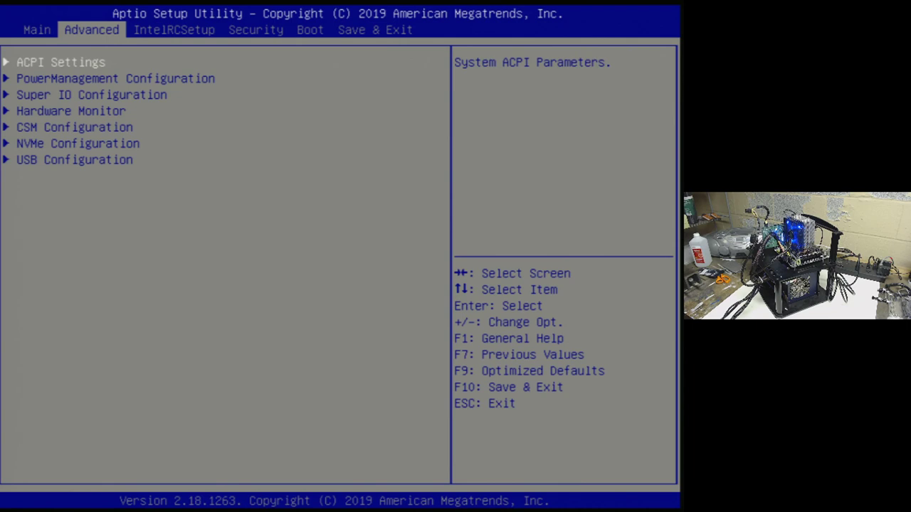
key(Down)
key(Down)
key(Return)
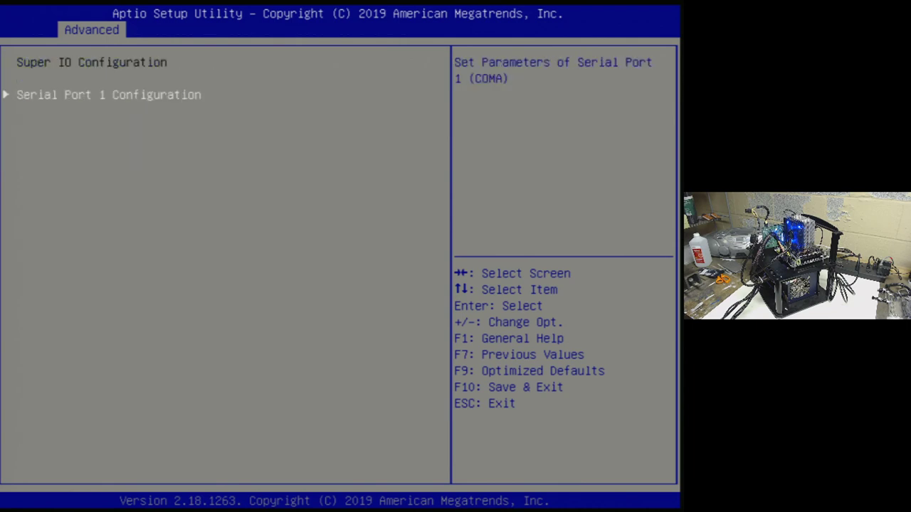
key(Escape)
- Look through the remaining setup pages from Advanced to Boot, ending at the Save & Exit options
key(Down)
key(Down)
key(Down)
key(Right)
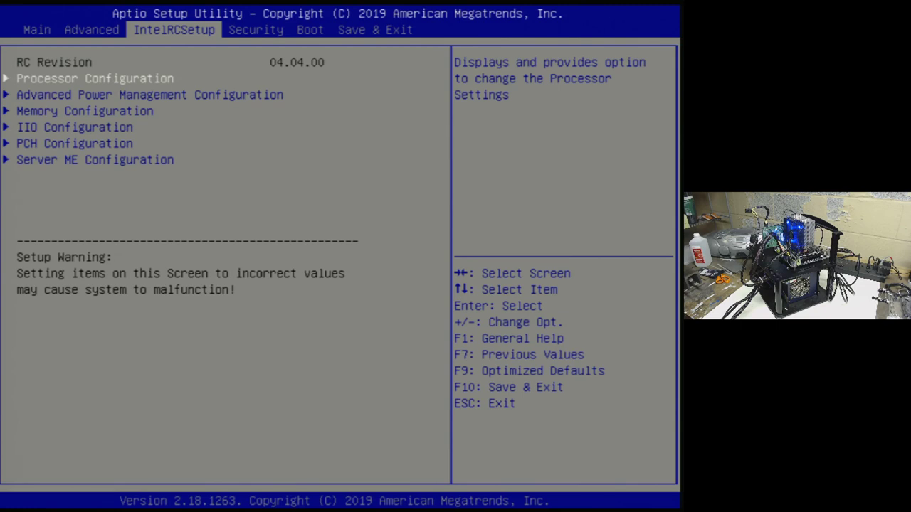
key(Right)
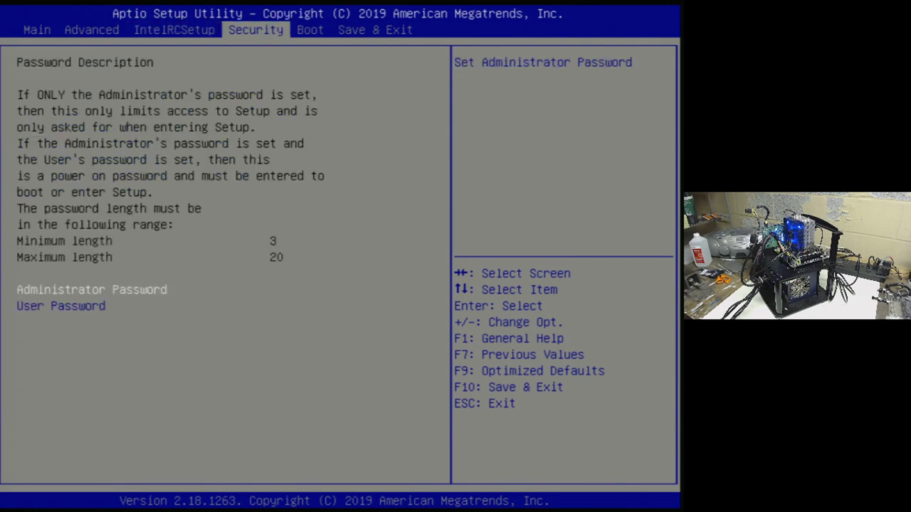
key(Right)
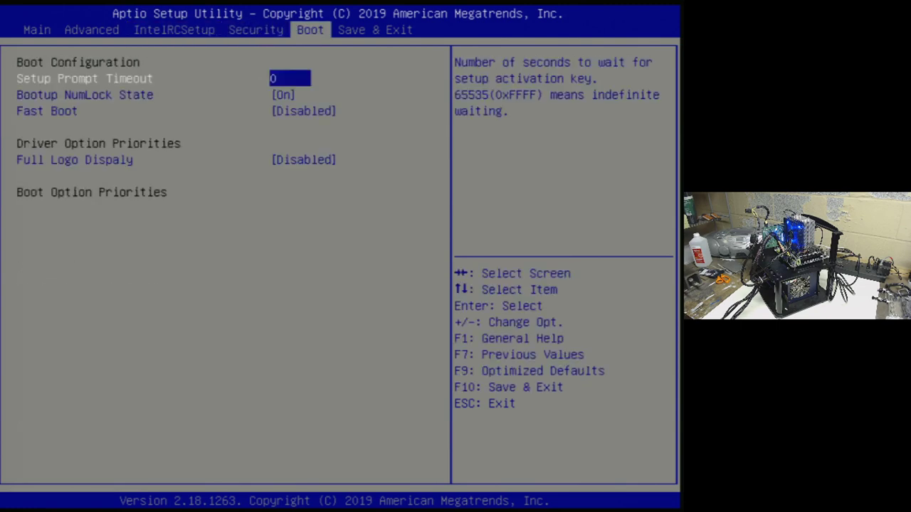
key(Down)
key(Down)
key(Down)
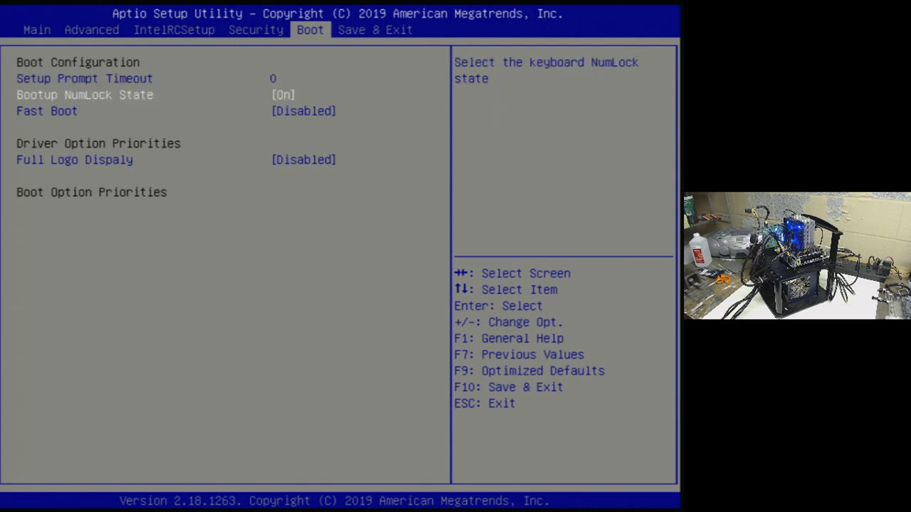
key(Right)
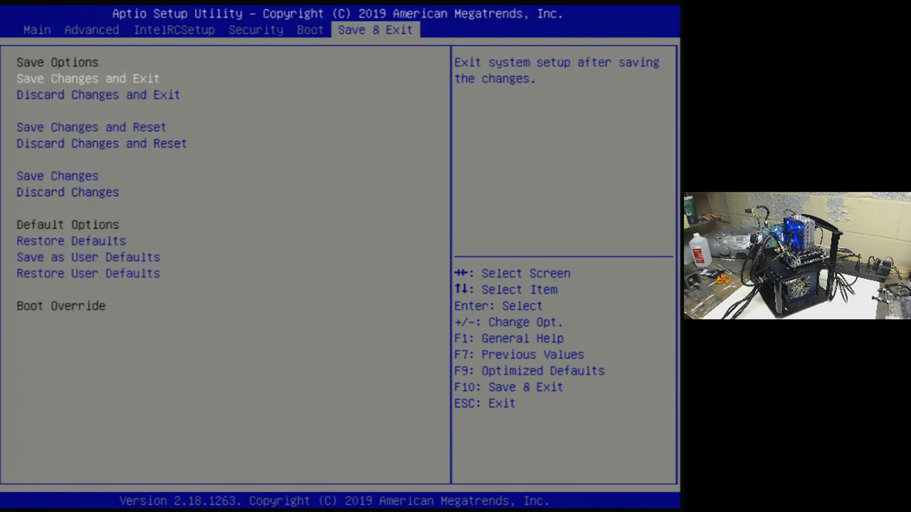